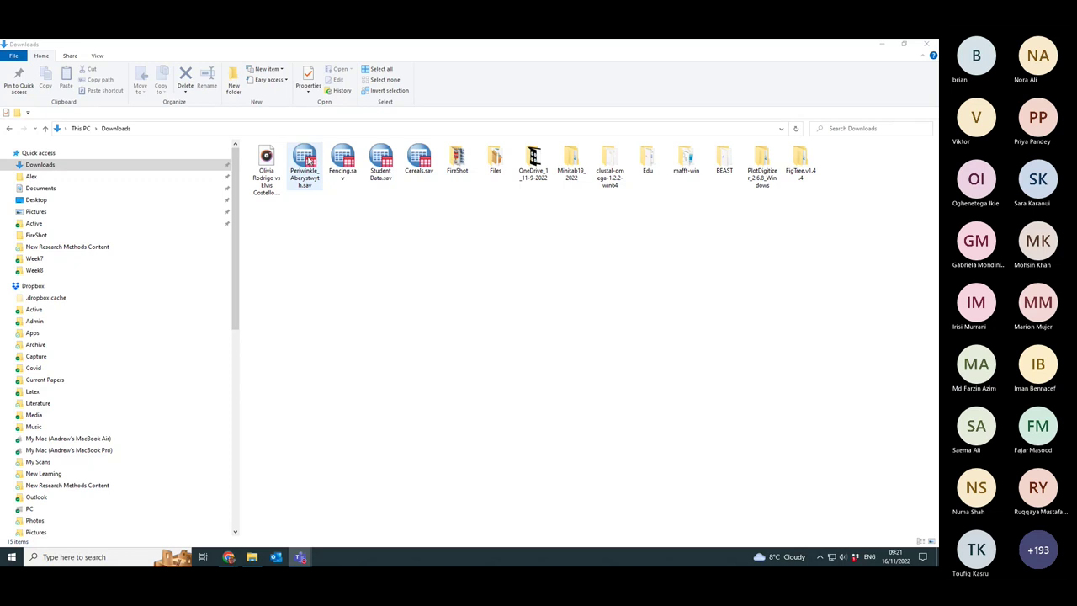
Step: Open Periwinkle_Aberystwyth.sav from the Downloads folder in SPSS
{"action": "left_click", "coordinate": [309, 160]}
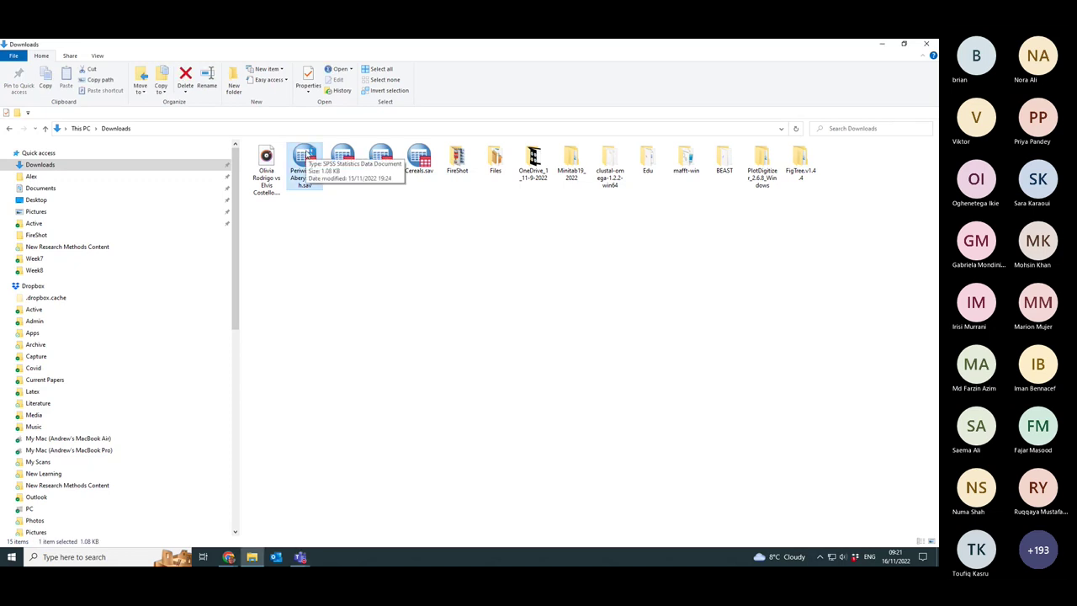
{"action": "double_click", "coordinate": [309, 155]}
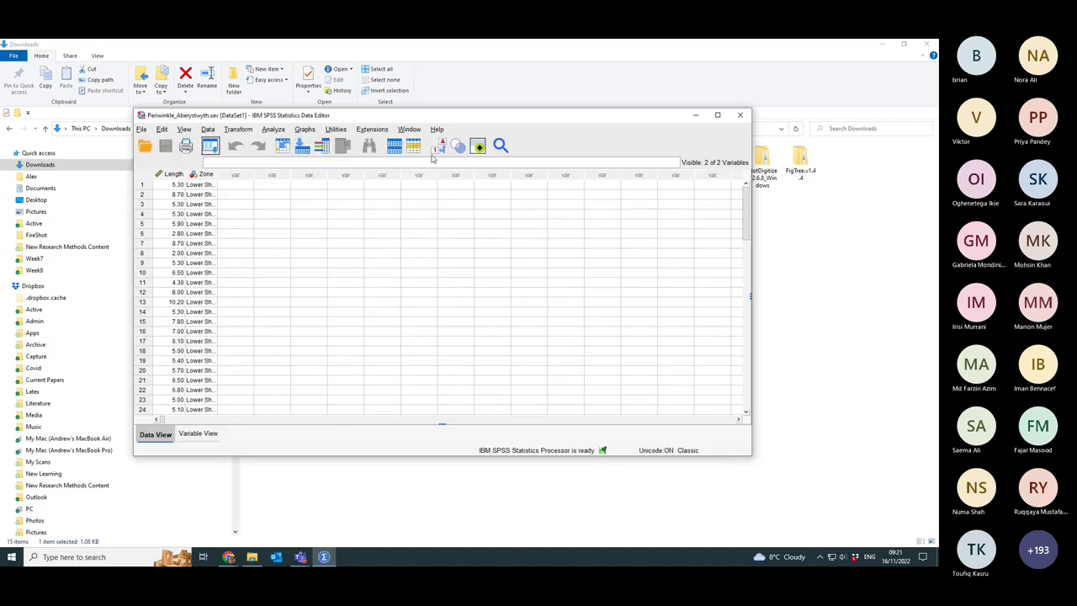
Step: Reposition the Data Editor window and browse the Length and Zone values for the 60 cases
{"action": "left_click_drag", "start_coordinate": [347, 121], "coordinate": [420, 134]}
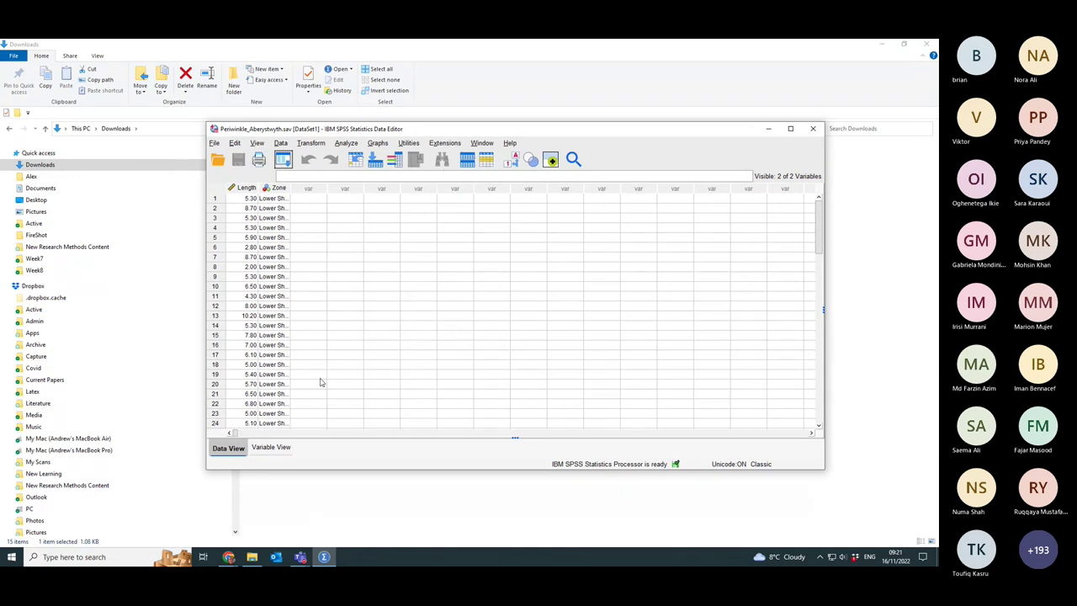
{"action": "scroll", "coordinate": [320, 379], "scroll_direction": "down", "scroll_amount": 13}
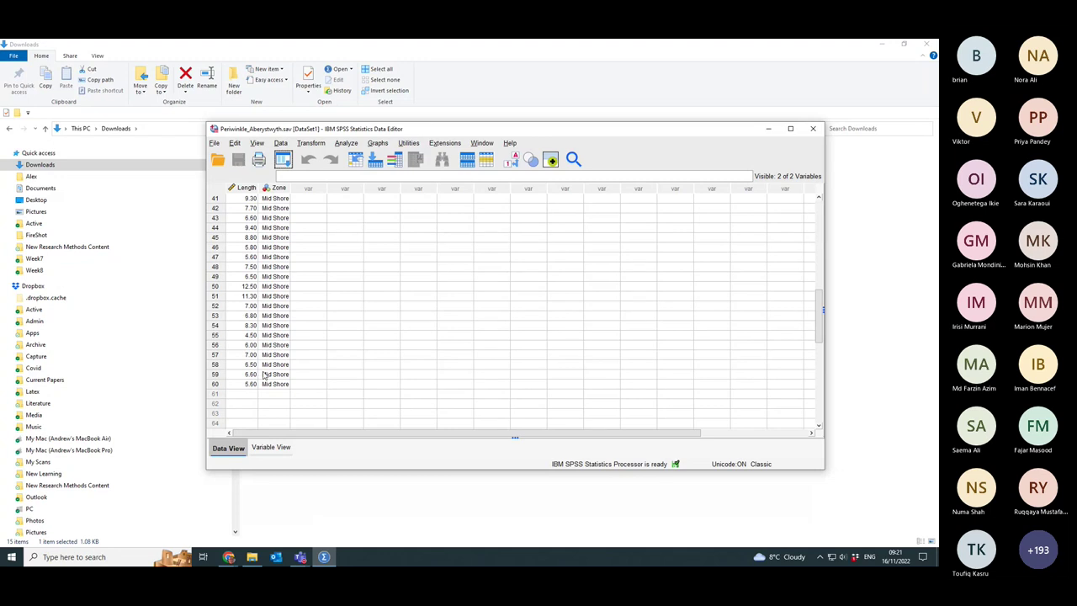
{"action": "scroll", "coordinate": [263, 376], "scroll_direction": "up", "scroll_amount": 13}
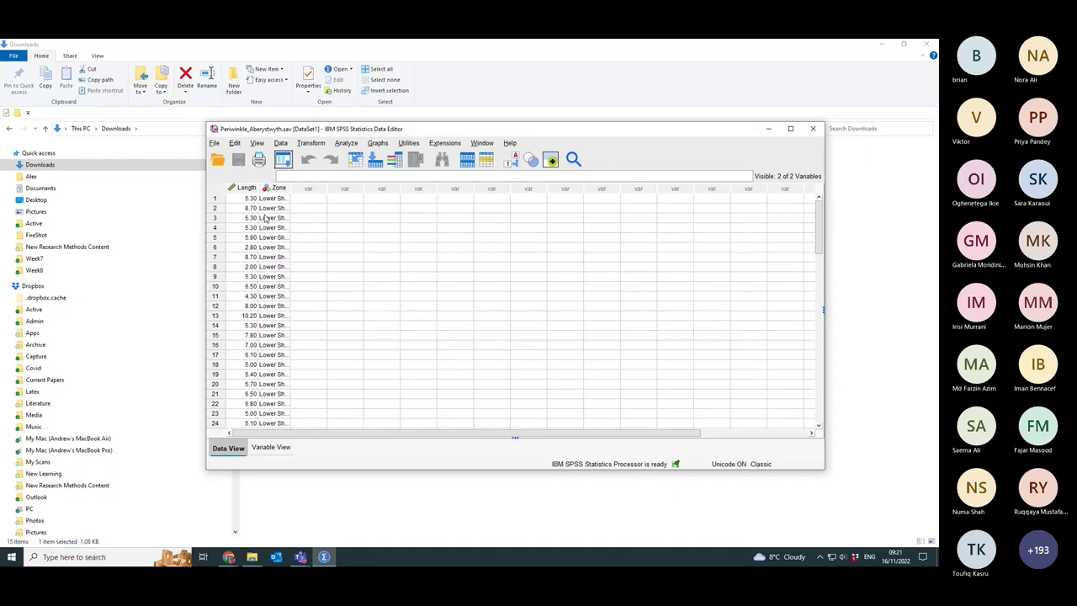
{"action": "scroll", "coordinate": [283, 408], "scroll_direction": "down", "scroll_amount": 8}
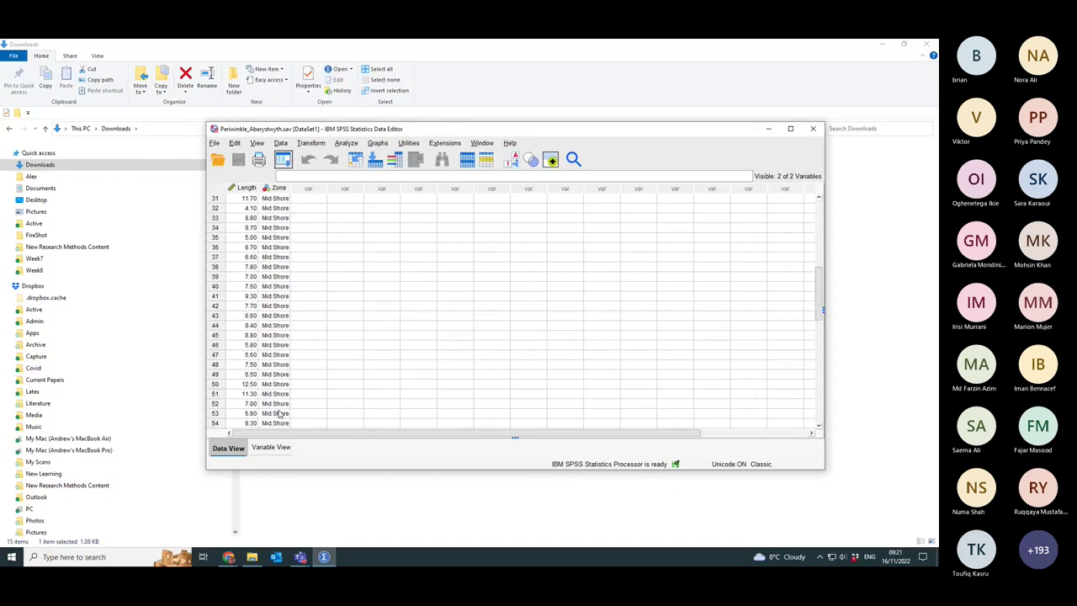
{"action": "scroll", "coordinate": [285, 408], "scroll_direction": "up", "scroll_amount": 8}
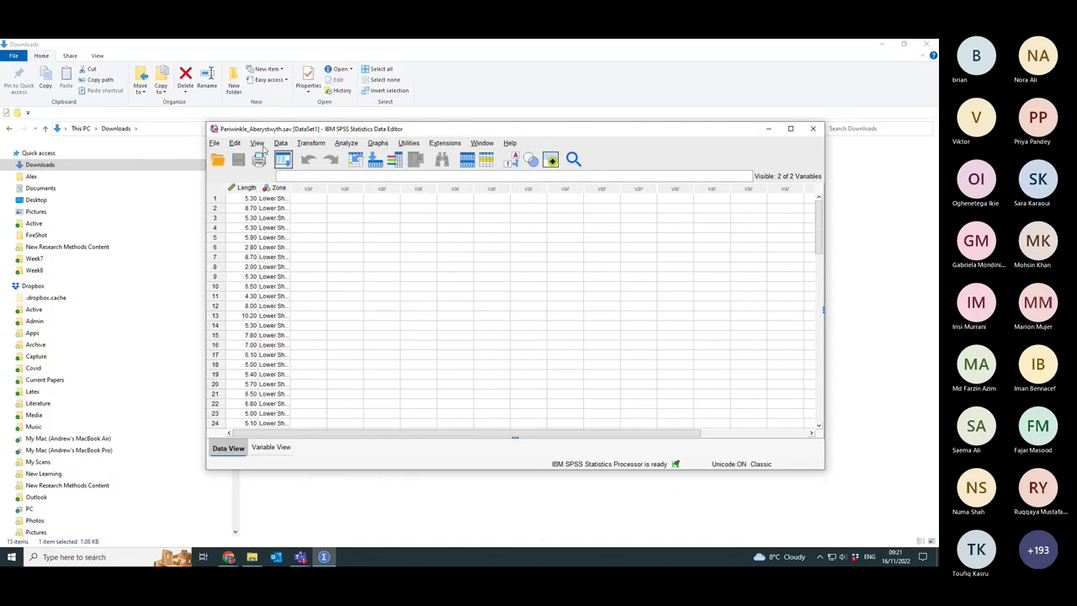
{"action": "left_click", "coordinate": [257, 144]}
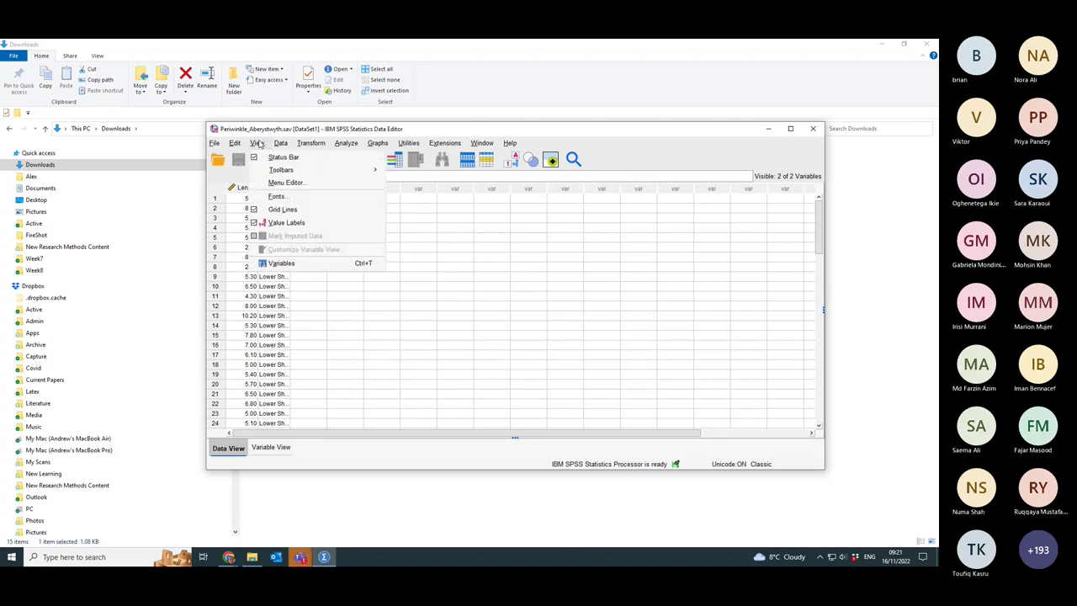
{"action": "left_click", "coordinate": [279, 222]}
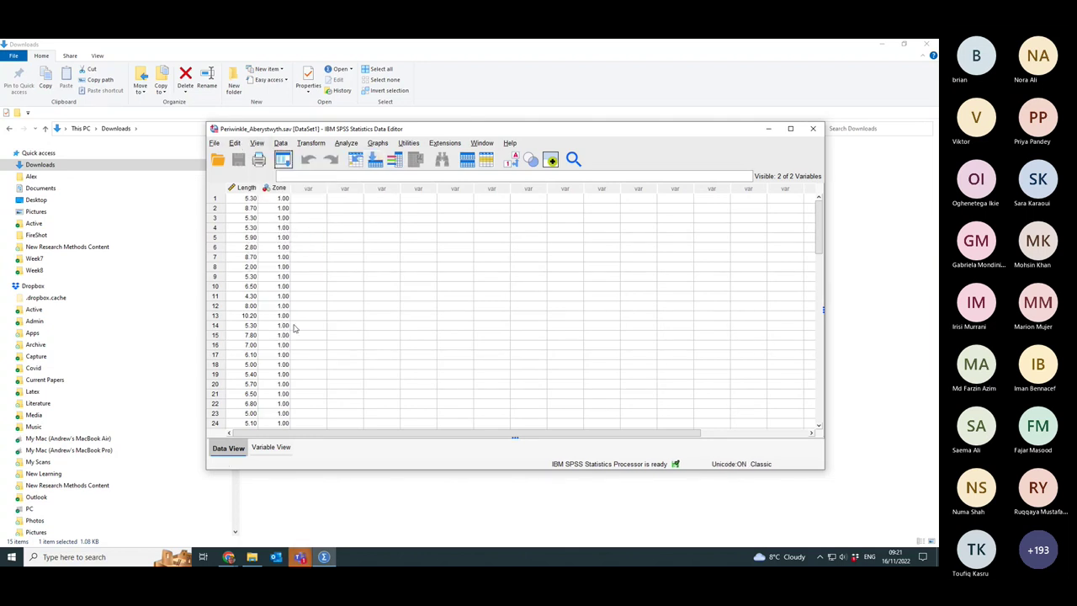
{"action": "scroll", "coordinate": [286, 219], "scroll_direction": "down", "scroll_amount": 7}
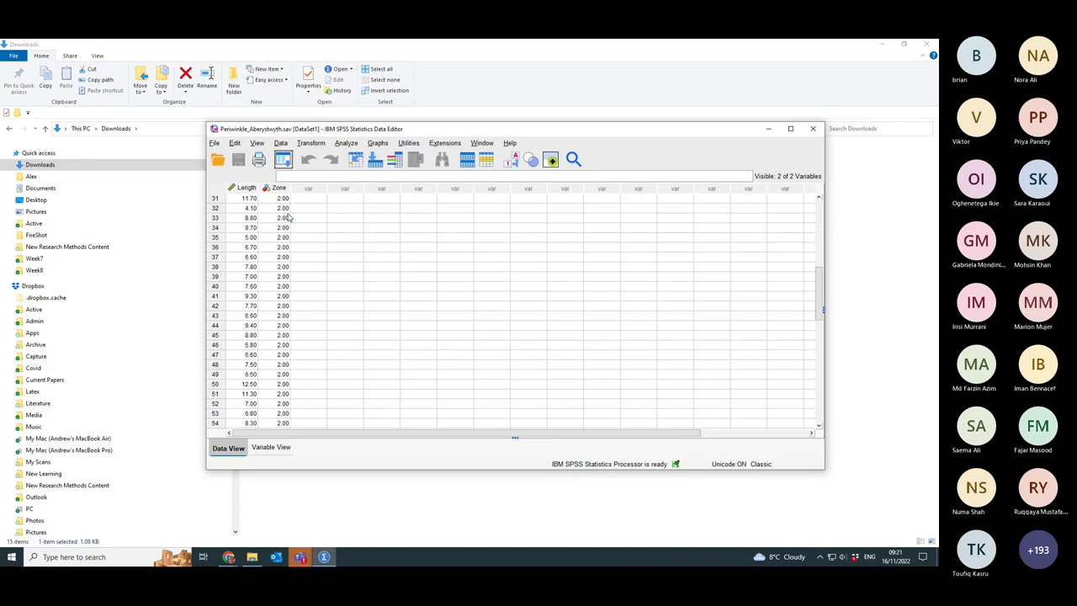
{"action": "scroll", "coordinate": [289, 217], "scroll_direction": "up", "scroll_amount": 7}
{"action": "scroll", "coordinate": [287, 217], "scroll_direction": "down", "scroll_amount": 10}
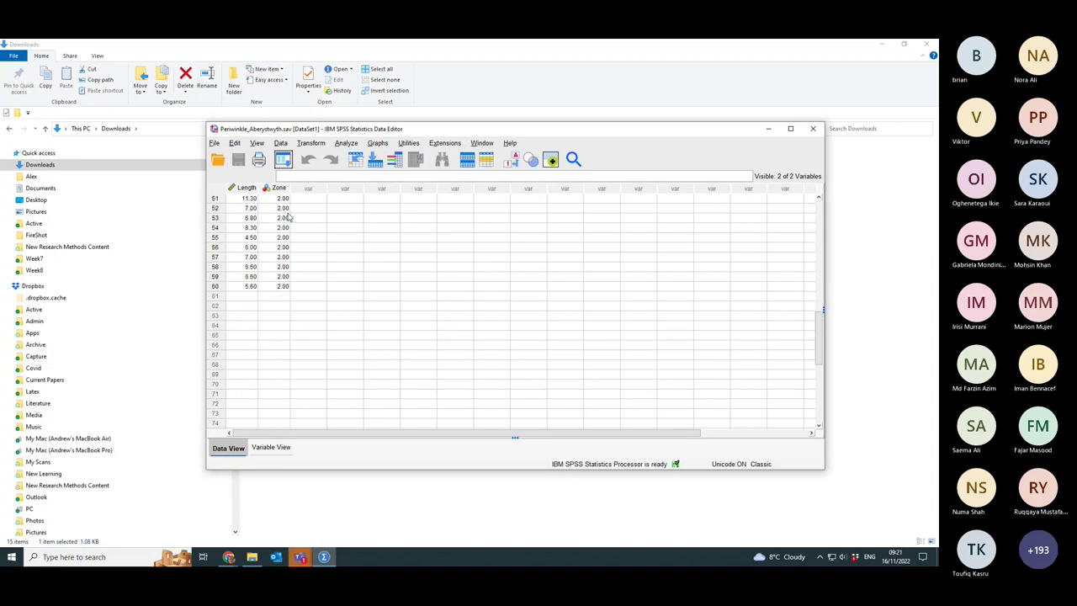
{"action": "scroll", "coordinate": [283, 253], "scroll_direction": "up", "scroll_amount": 10}
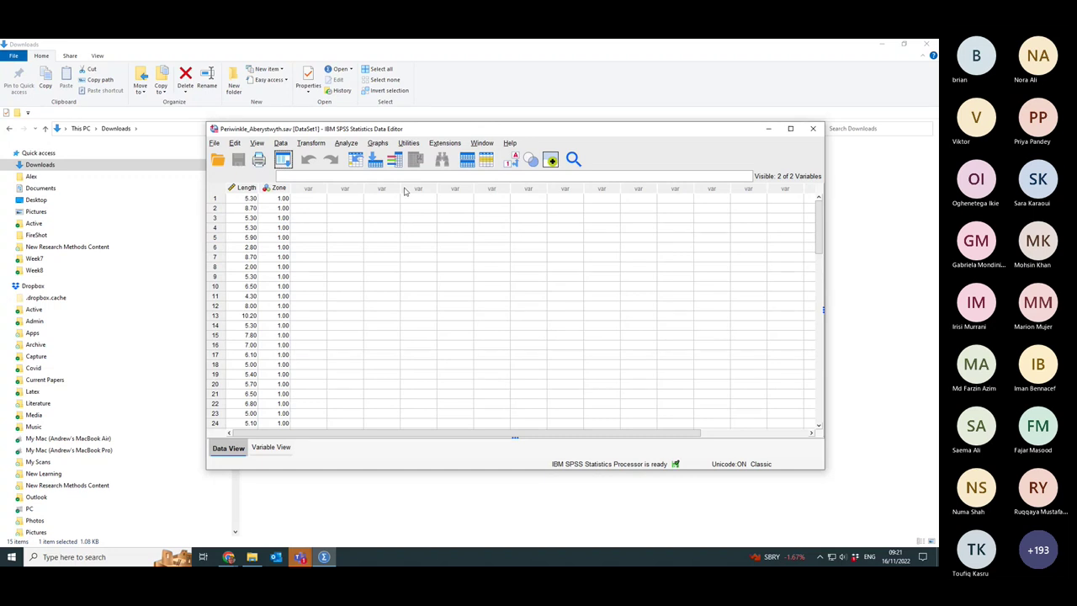
{"action": "left_click", "coordinate": [257, 142]}
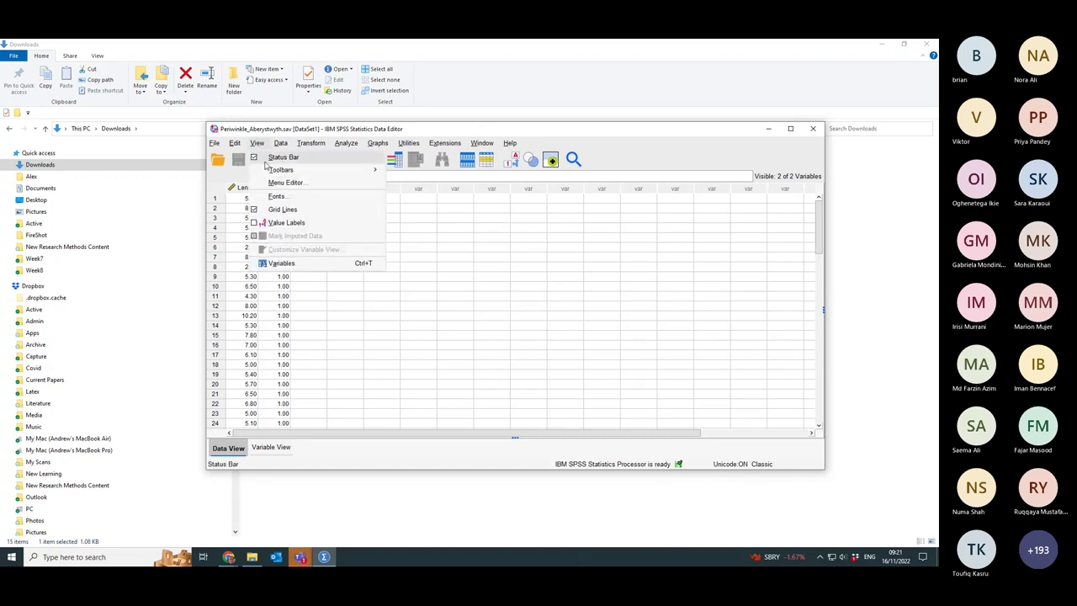
{"action": "left_click", "coordinate": [285, 222]}
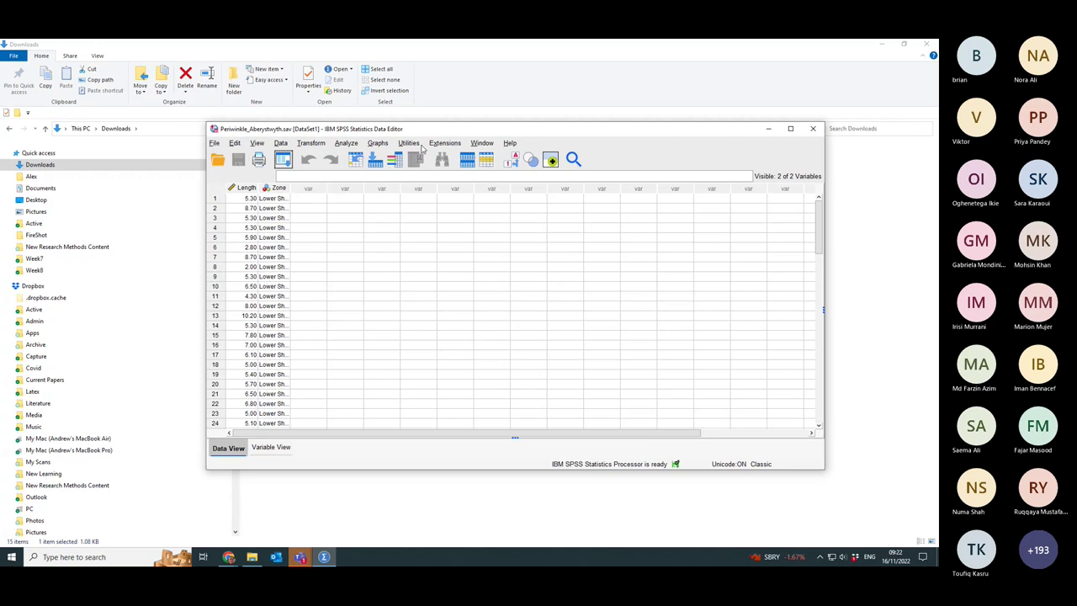
{"action": "scroll", "coordinate": [318, 332], "scroll_direction": "down", "scroll_amount": 10}
{"action": "scroll", "coordinate": [320, 305], "scroll_direction": "up", "scroll_amount": 10}
Step: Choose Analyze > Compare Means > Independent-Samples T Test
{"action": "left_click", "coordinate": [346, 143]}
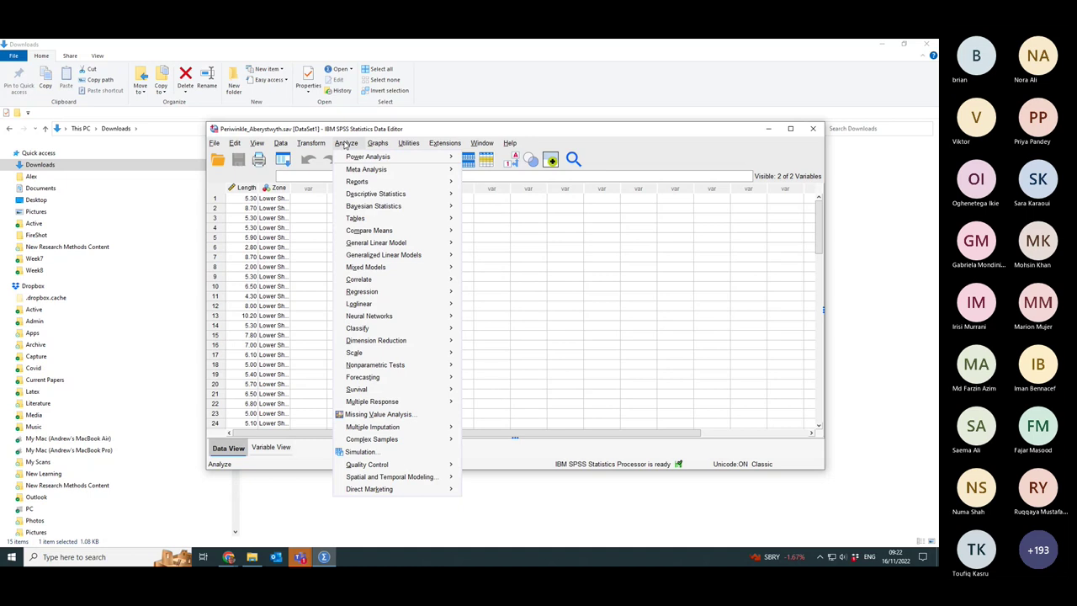
{"action": "mouse_move", "coordinate": [368, 233]}
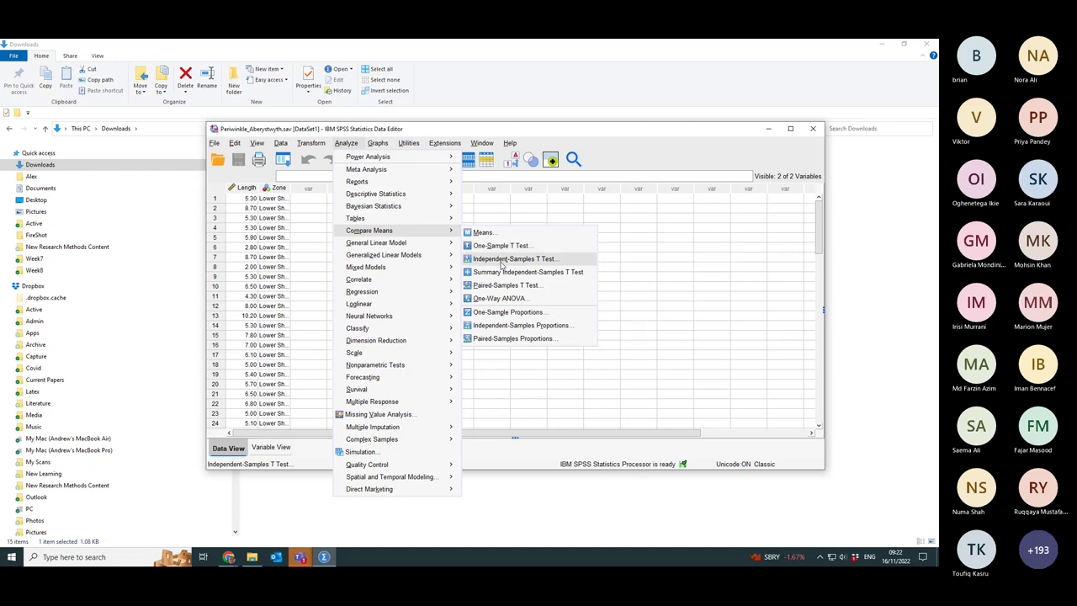
{"action": "left_click", "coordinate": [504, 259]}
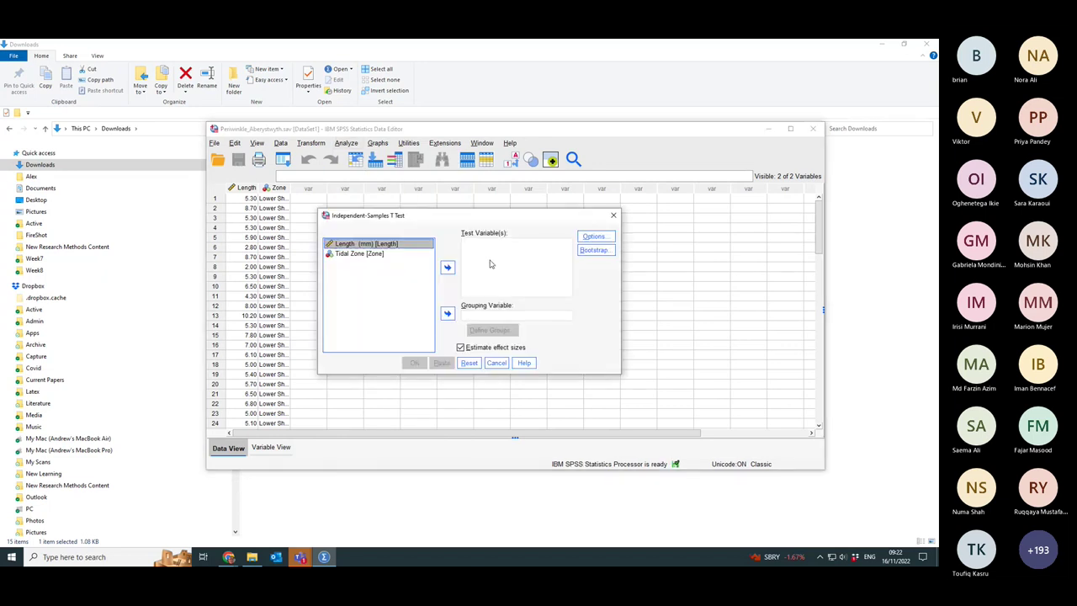
Step: Test Length (mm) grouped by Tidal Zone groups 1 and 2, and run the t-test
{"action": "left_click", "coordinate": [346, 244]}
{"action": "left_click", "coordinate": [449, 269]}
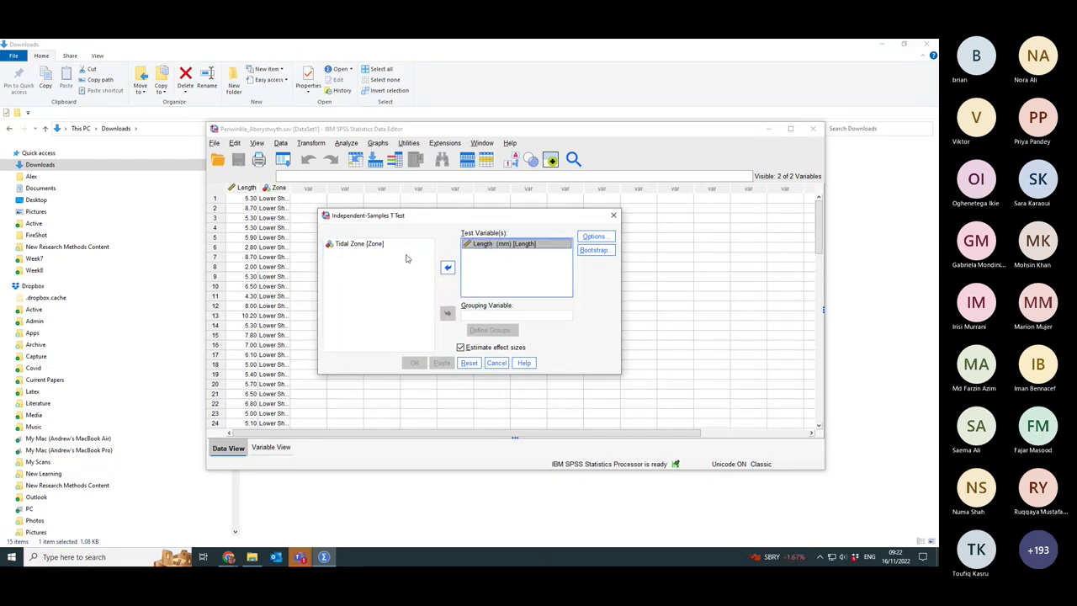
{"action": "left_click", "coordinate": [354, 244]}
{"action": "left_click", "coordinate": [448, 313]}
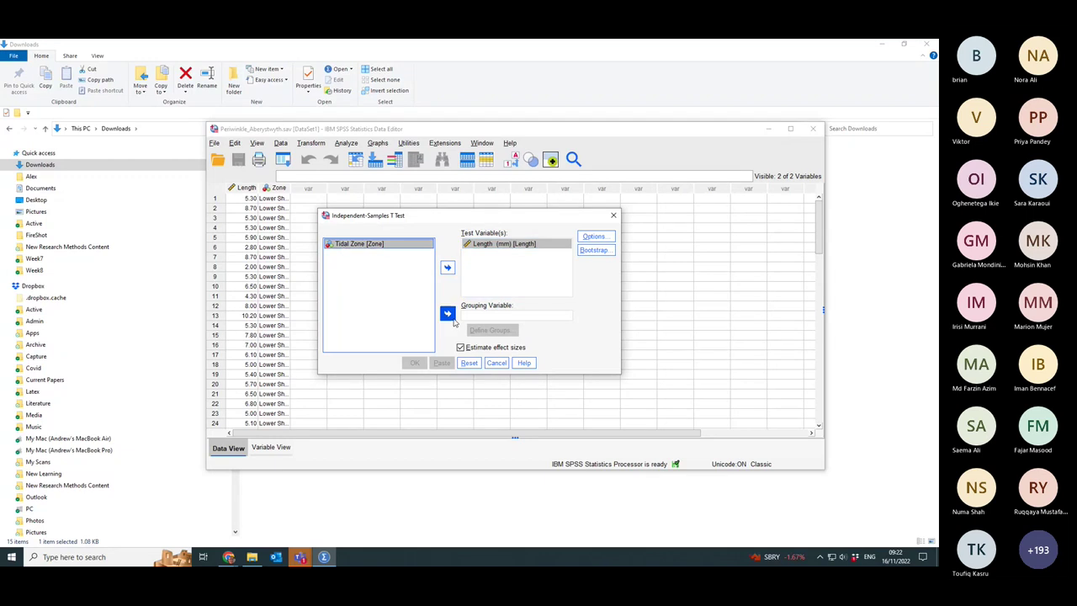
{"action": "left_click", "coordinate": [492, 330]}
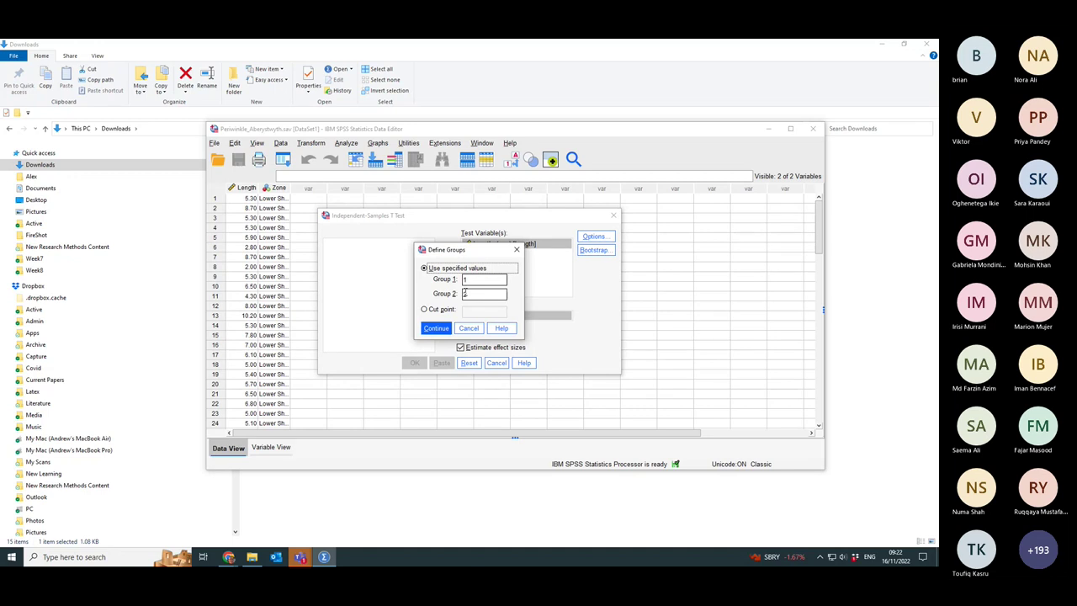
{"action": "left_click", "coordinate": [437, 328]}
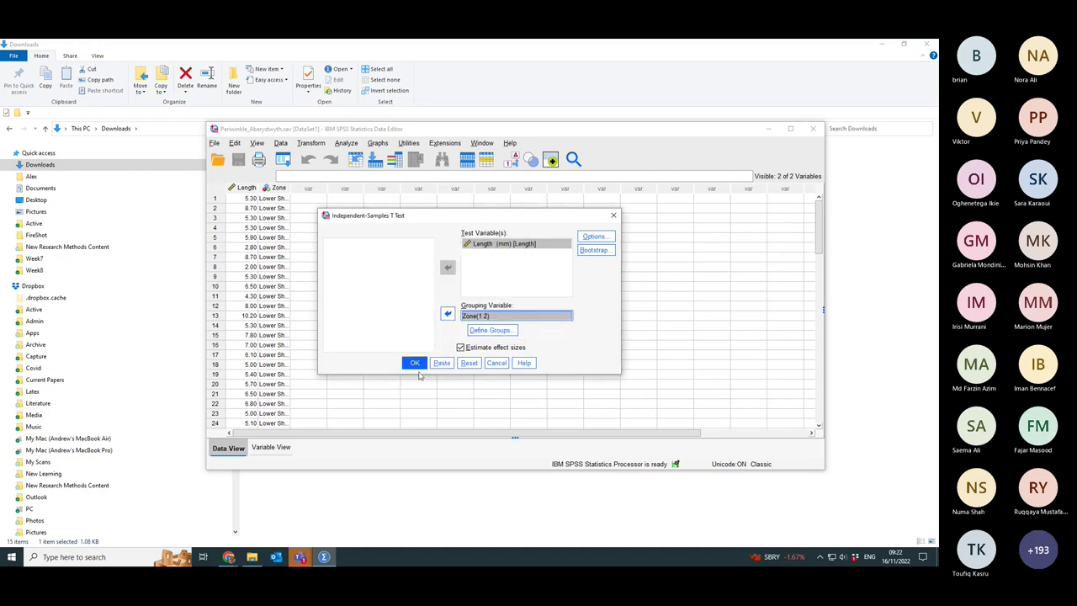
{"action": "left_click", "coordinate": [416, 363]}
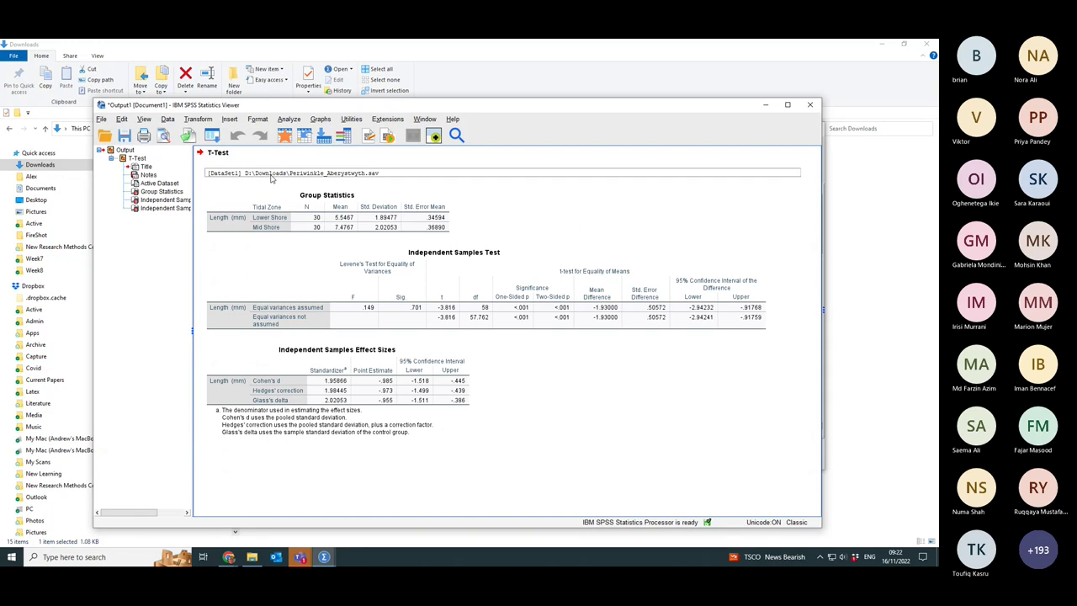
{"action": "left_click", "coordinate": [318, 210]}
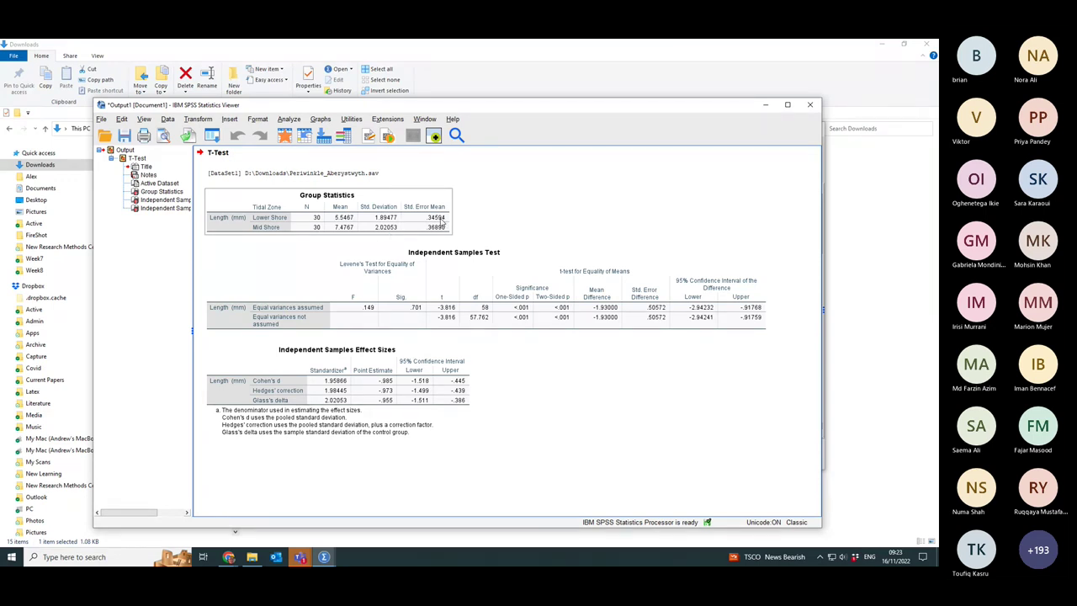
{"action": "left_click", "coordinate": [234, 308]}
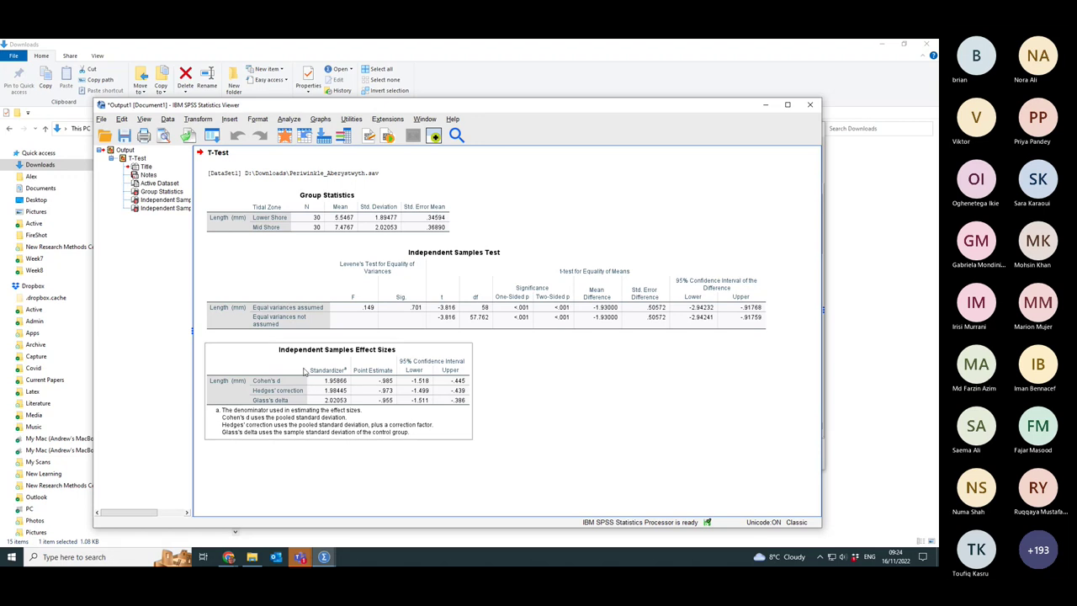
{"action": "left_click", "coordinate": [250, 314]}
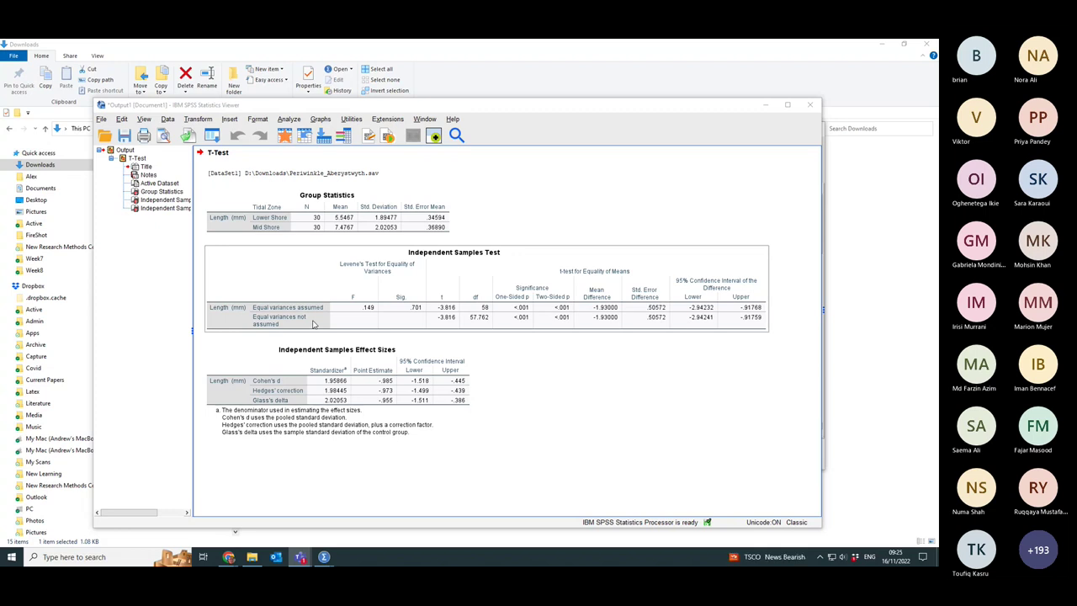
{"action": "left_click", "coordinate": [403, 212]}
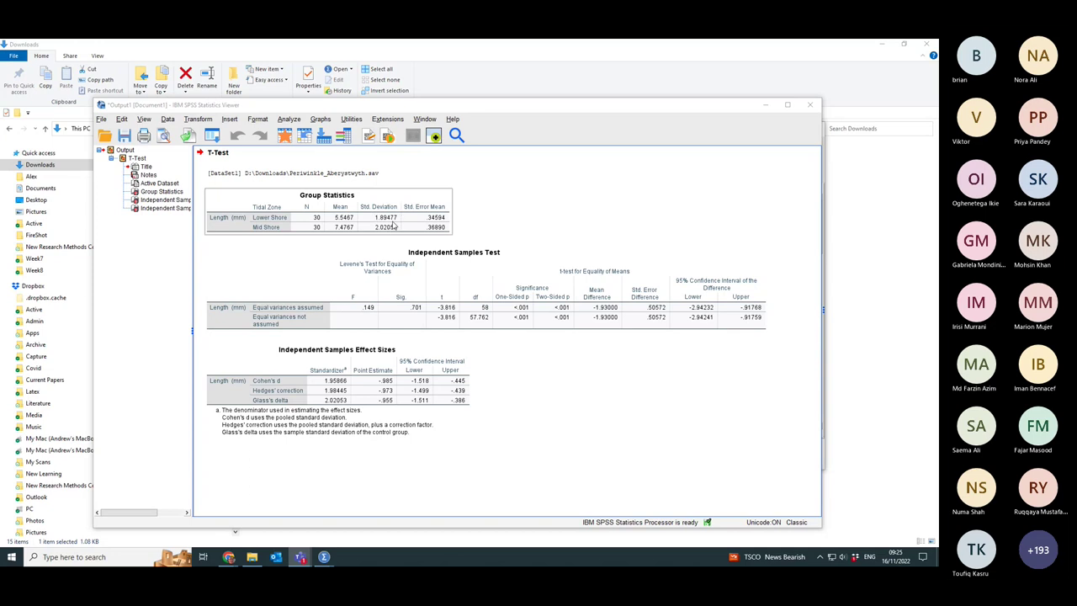
{"action": "left_click", "coordinate": [408, 192]}
{"action": "left_click", "coordinate": [342, 324]}
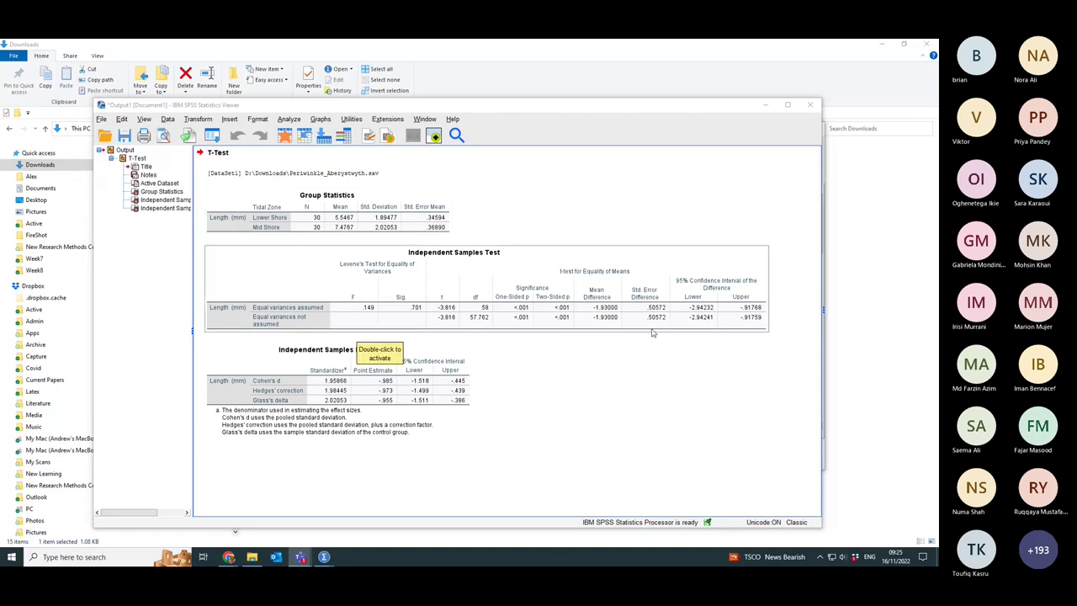
{"action": "left_click", "coordinate": [711, 355]}
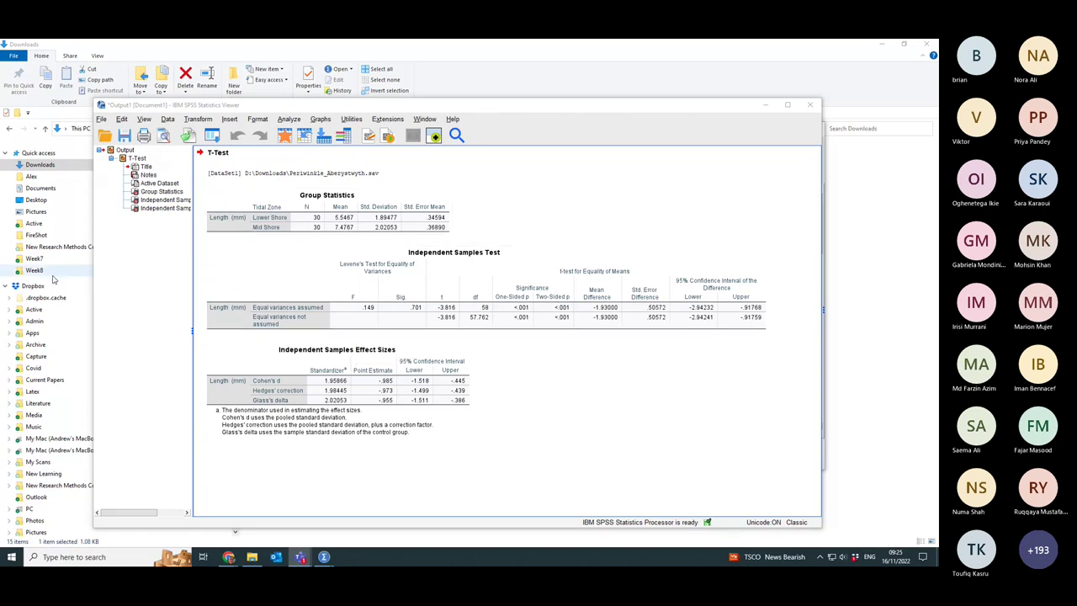
{"action": "left_click", "coordinate": [555, 326]}
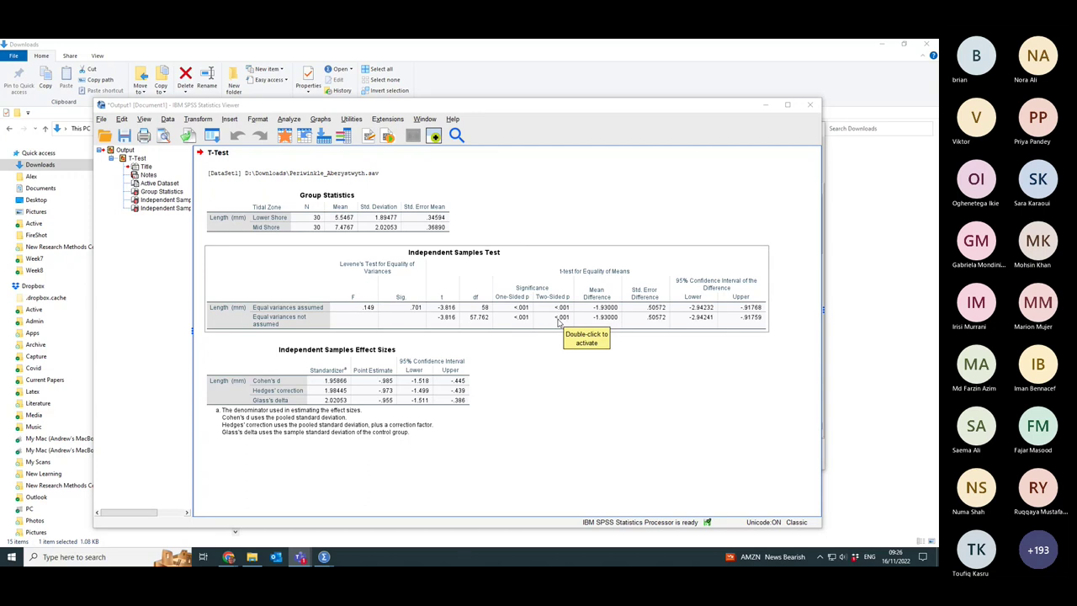
{"action": "left_click", "coordinate": [565, 322]}
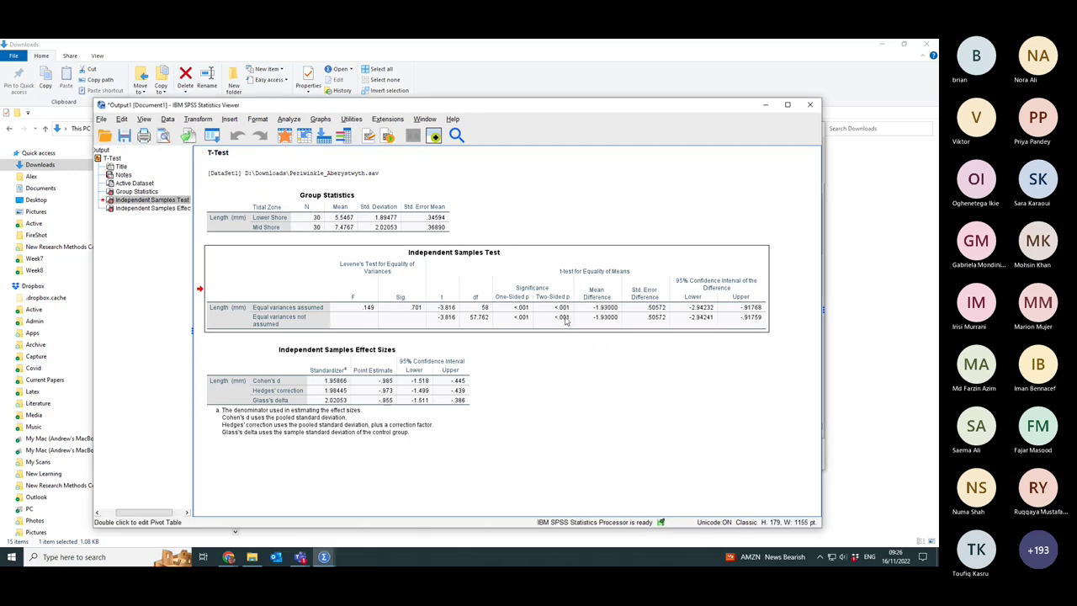
Step: In the Independent Samples Test table, reveal the exact unequal-variances two-sided p of 0.000332
{"action": "double_click", "coordinate": [565, 322]}
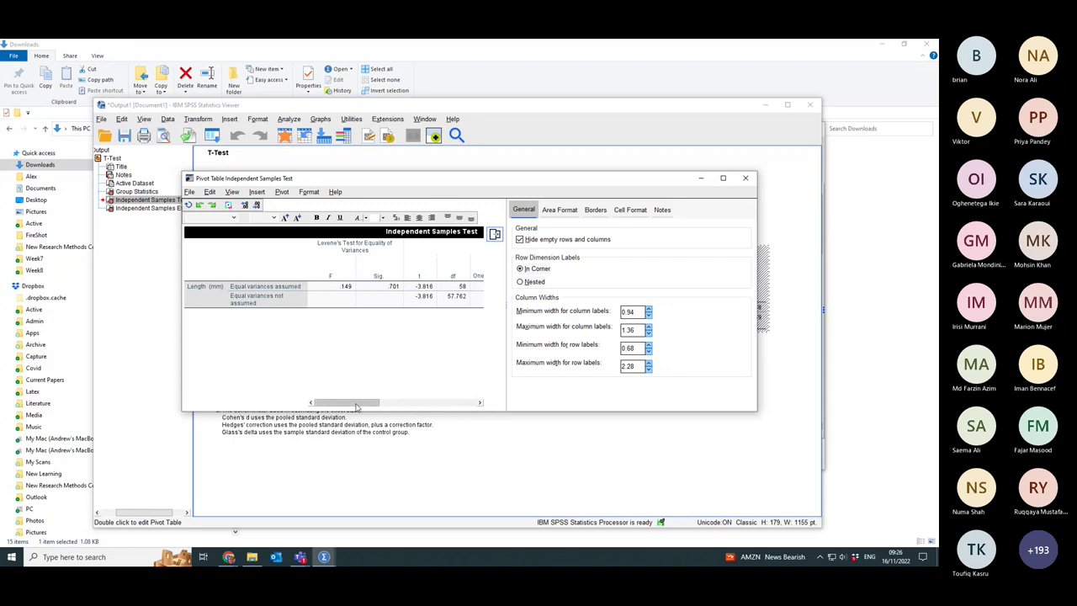
{"action": "left_click_drag", "start_coordinate": [358, 403], "coordinate": [401, 410]}
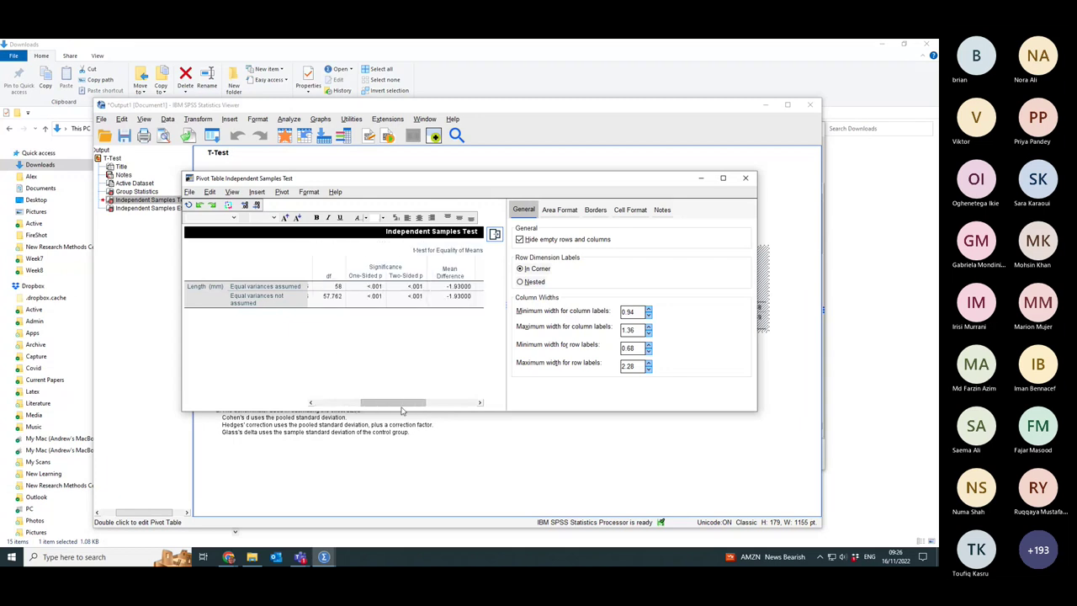
{"action": "double_click", "coordinate": [414, 298]}
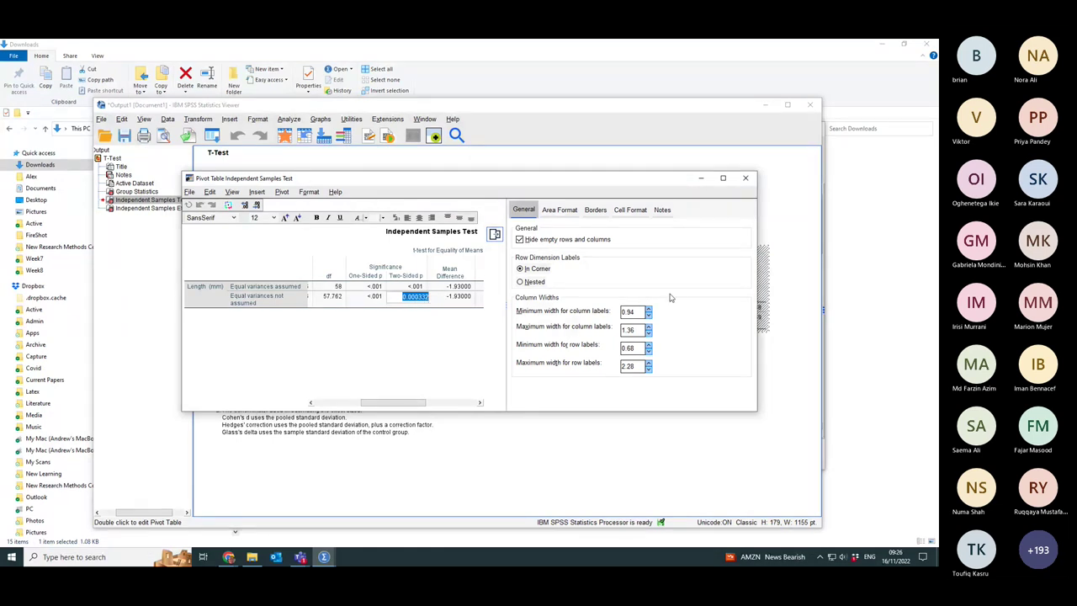
{"action": "left_click", "coordinate": [744, 179]}
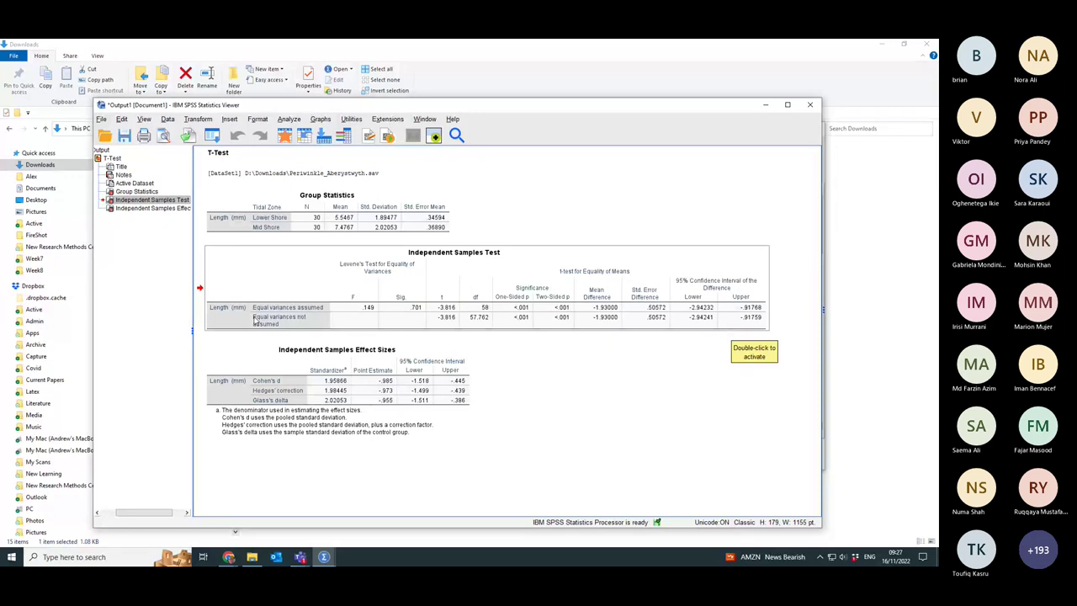
{"action": "left_click", "coordinate": [571, 358]}
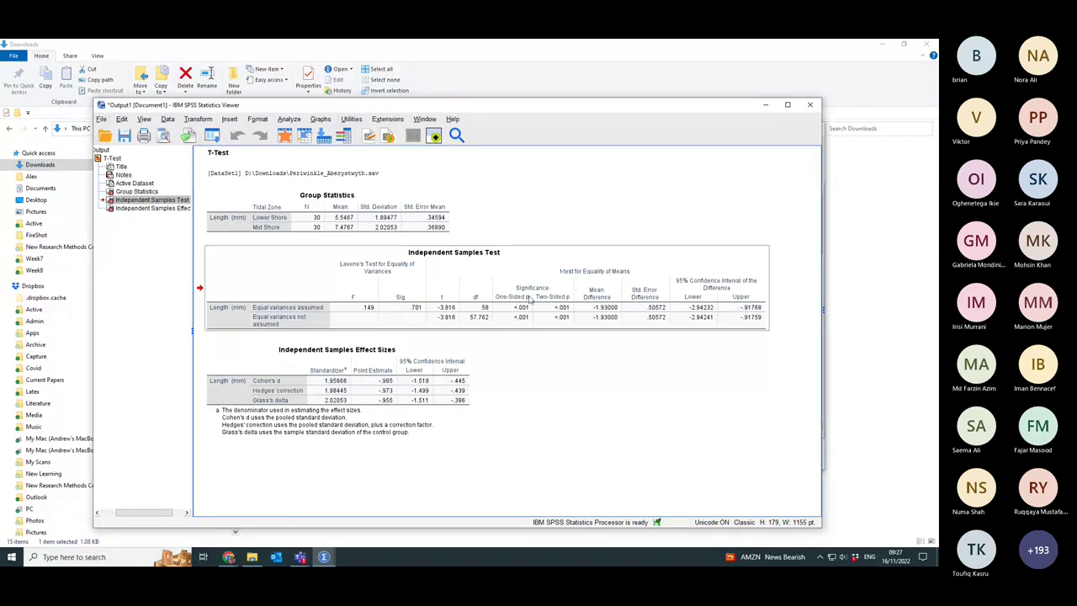